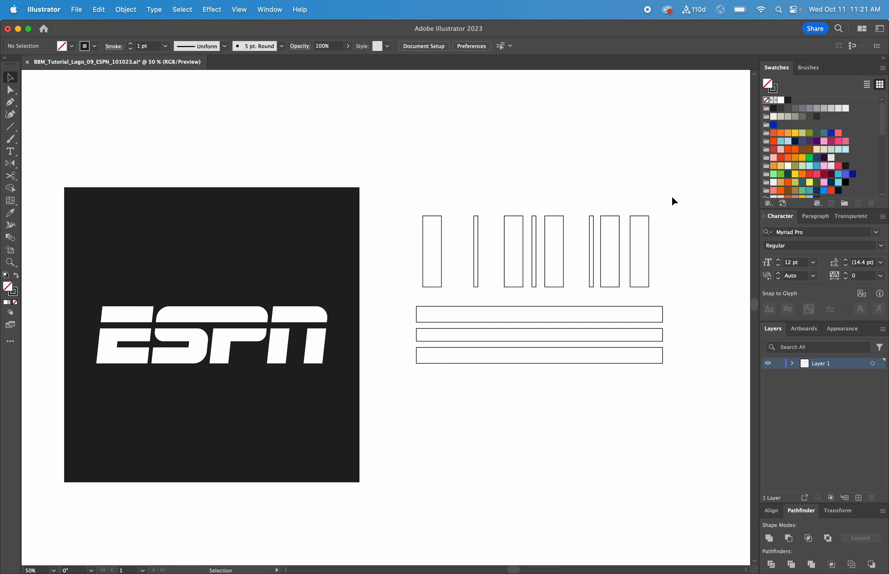
Undo the last rectangle moves until the vertical rectangles overlap the three horizontal bars again, leaving nothing selected.
key(super+z)
key(super+z)
key(super+z)
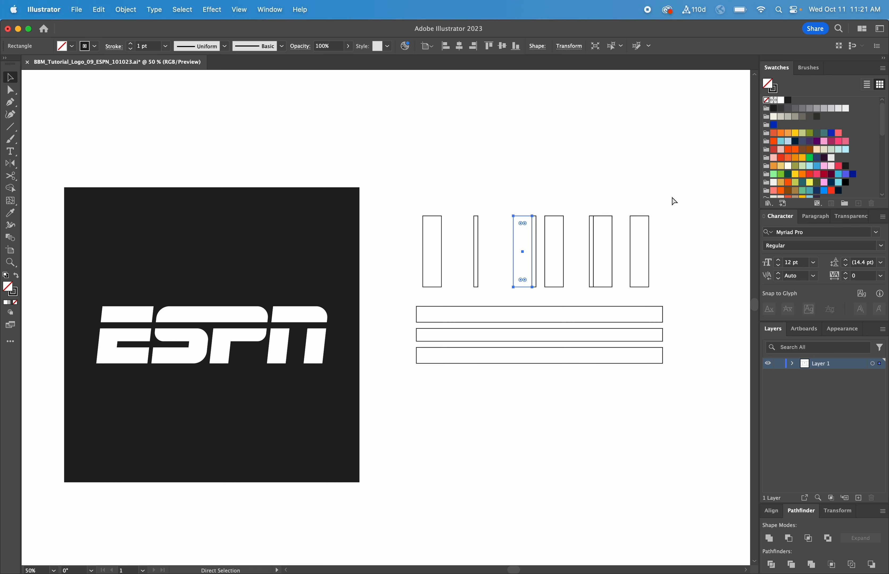
key(super+z)
click(642, 206)
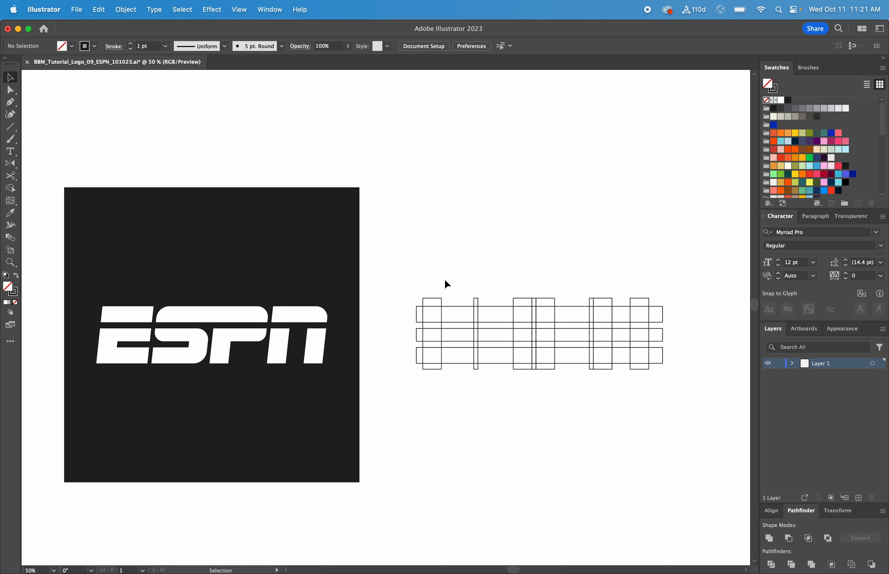
Slant all the vertical rectangles to the right by shifting only their top anchor points about 0.26 in.
click(10, 90)
drag(402, 277, 658, 306)
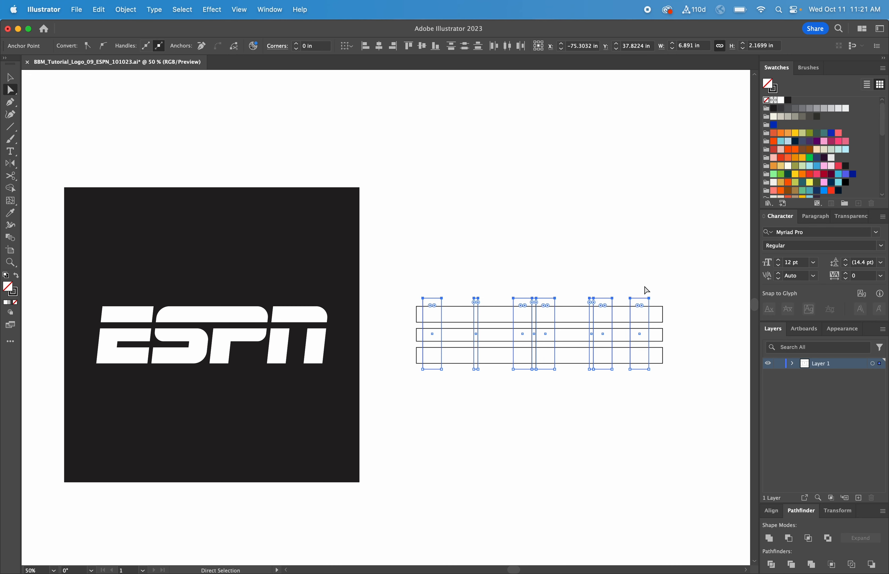
key(shift+Right)
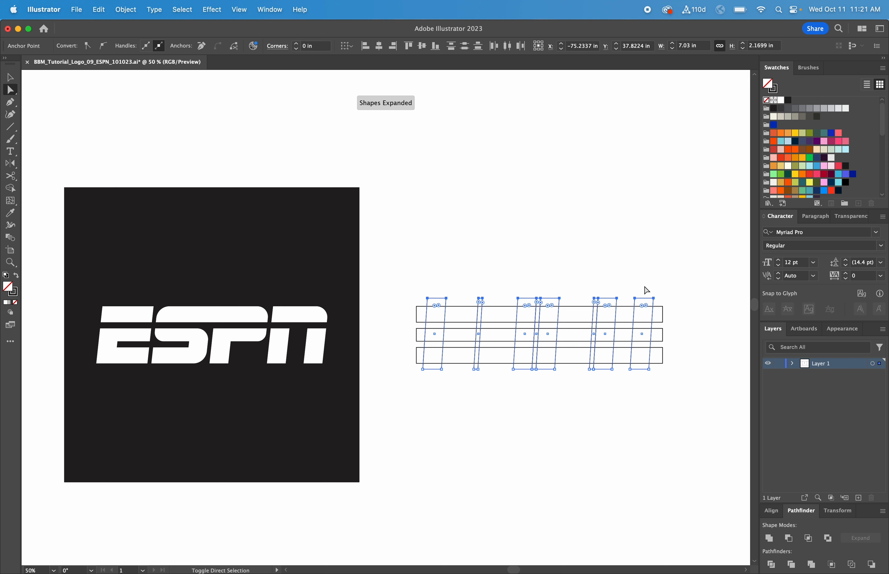
key(shift+Right)
key(Left)
key(v)
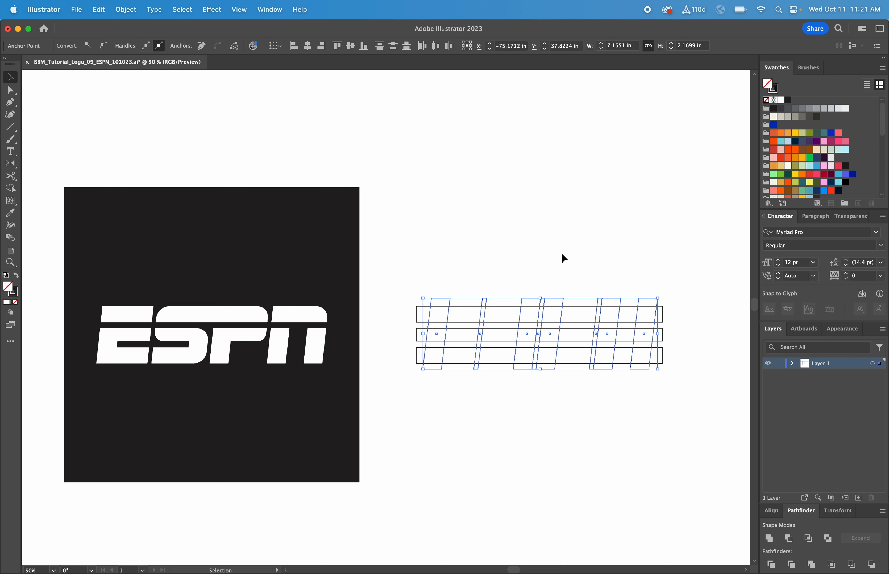
click(562, 254)
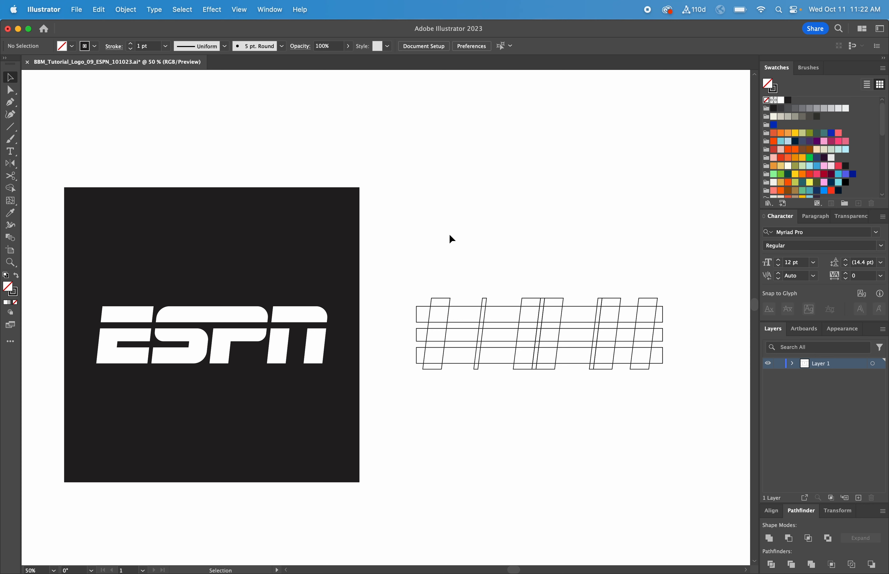
With the Shape Builder, remove the pieces of the grid that overhang its left, right, top and bottom outer edges.
drag(394, 261, 689, 395)
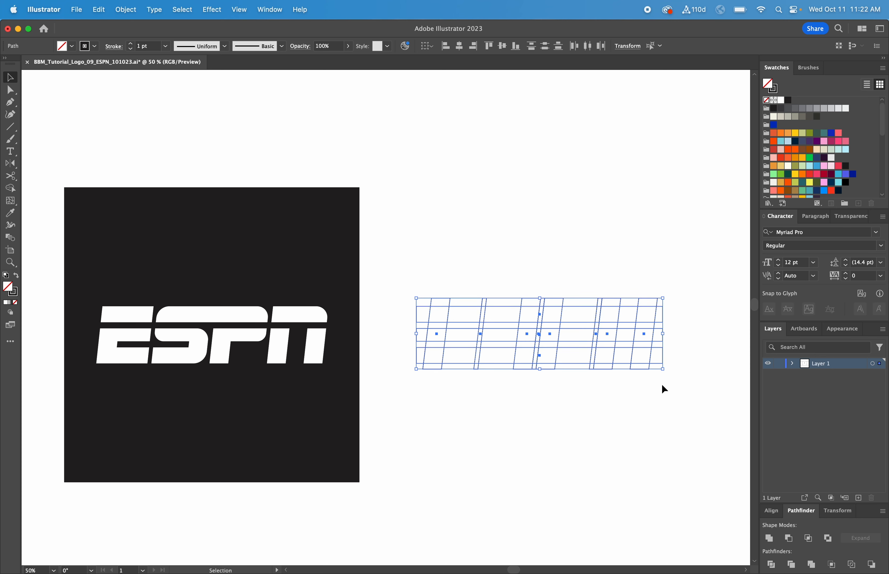
click(12, 193)
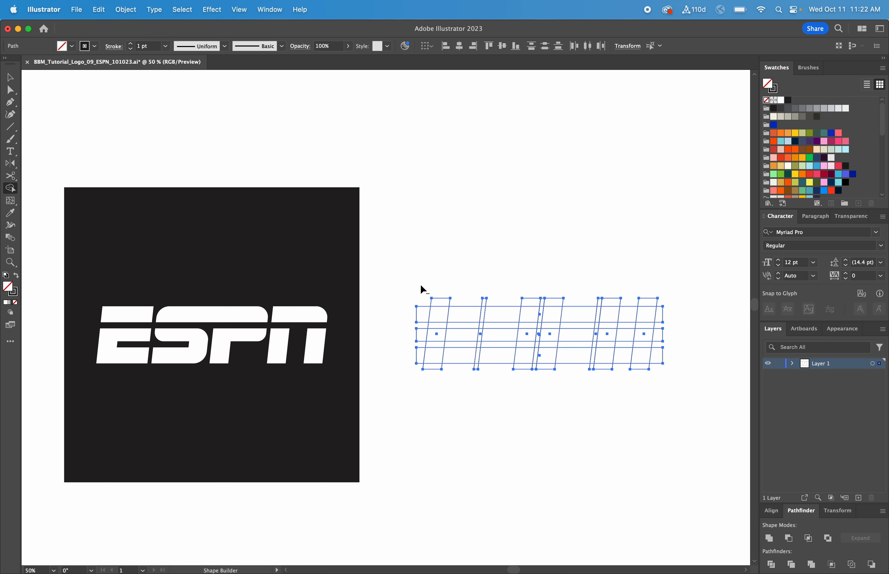
drag(421, 292, 417, 377)
drag(659, 373, 668, 298)
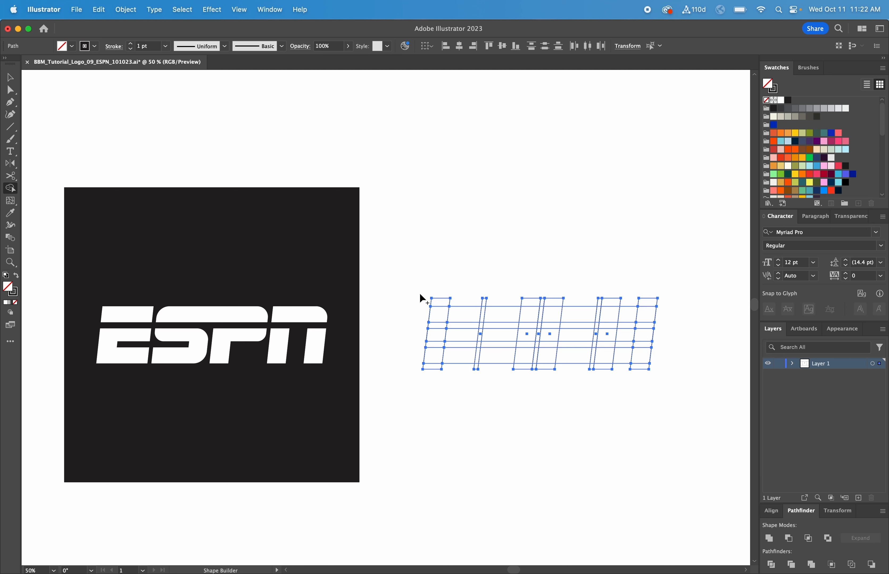
drag(419, 296, 463, 299)
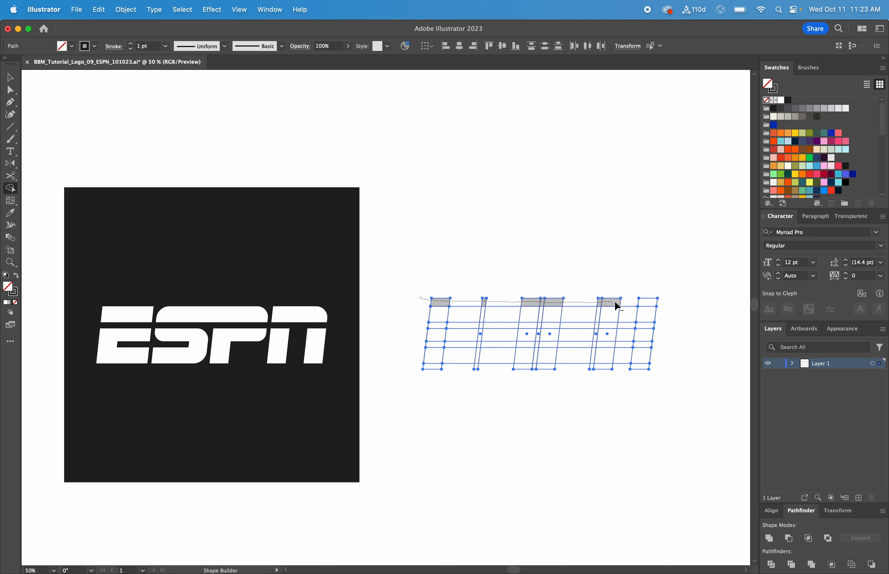
drag(616, 303, 660, 301)
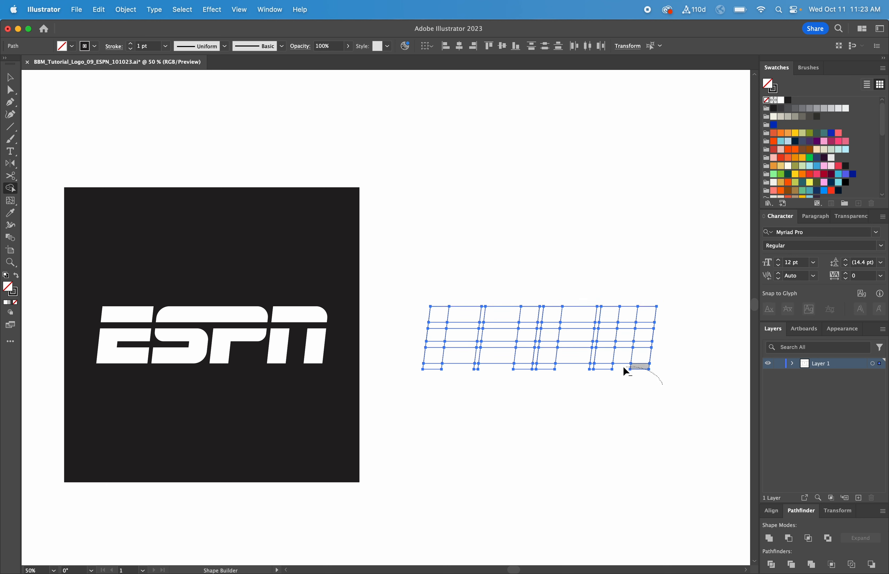
drag(469, 363, 469, 363)
drag(516, 368, 515, 367)
Compare the grid with the reference logo and use the Shape Builder to delete the thin horizontal strip below the top row.
key(super+1)
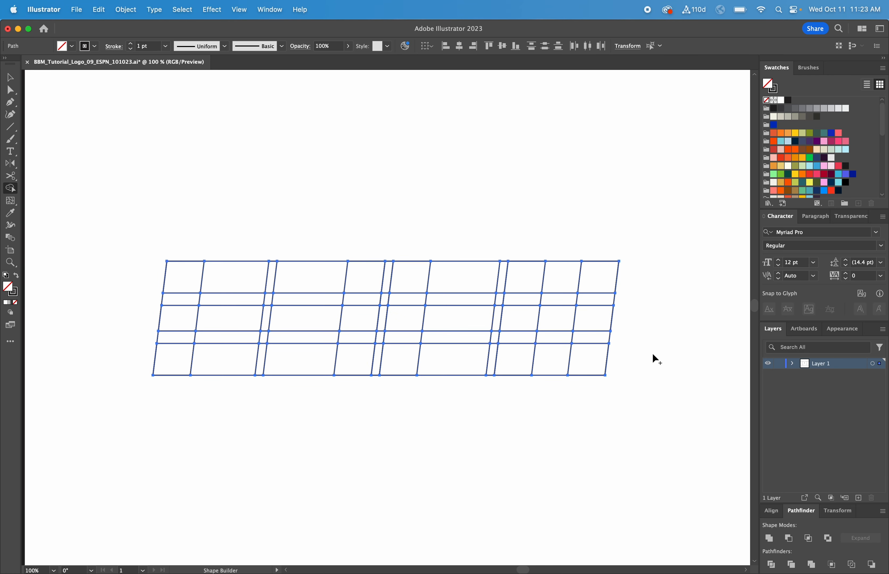
drag(336, 403, 411, 412)
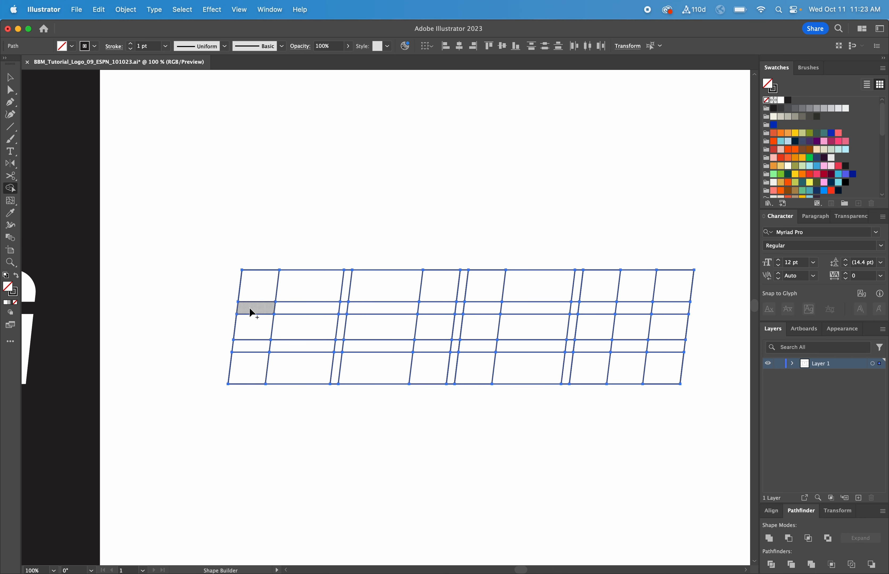
drag(224, 323, 658, 305)
drag(351, 343, 468, 346)
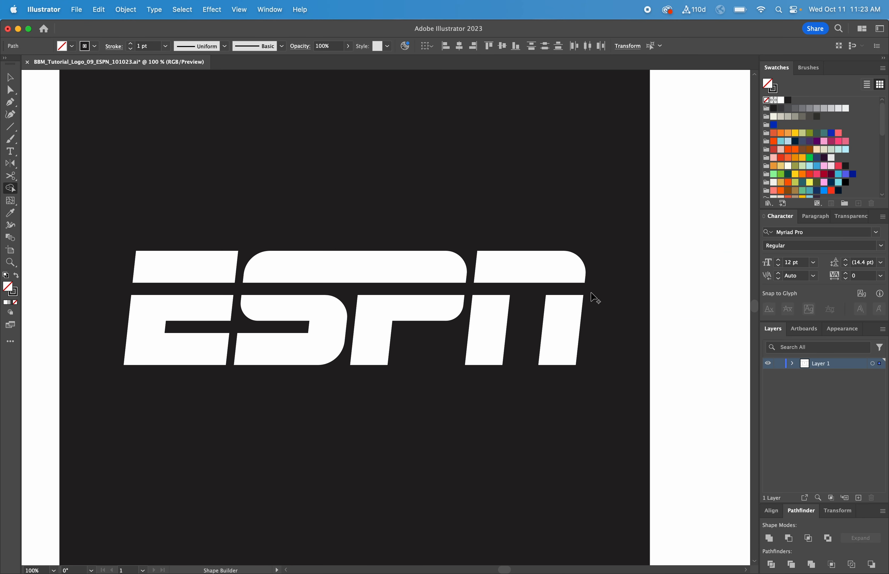
drag(646, 300, 231, 280)
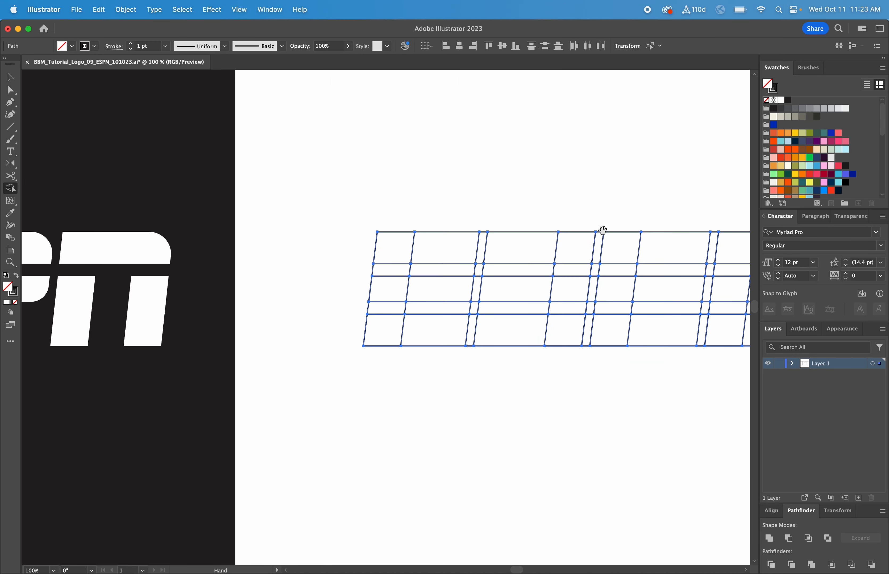
drag(649, 221, 403, 221)
click(10, 78)
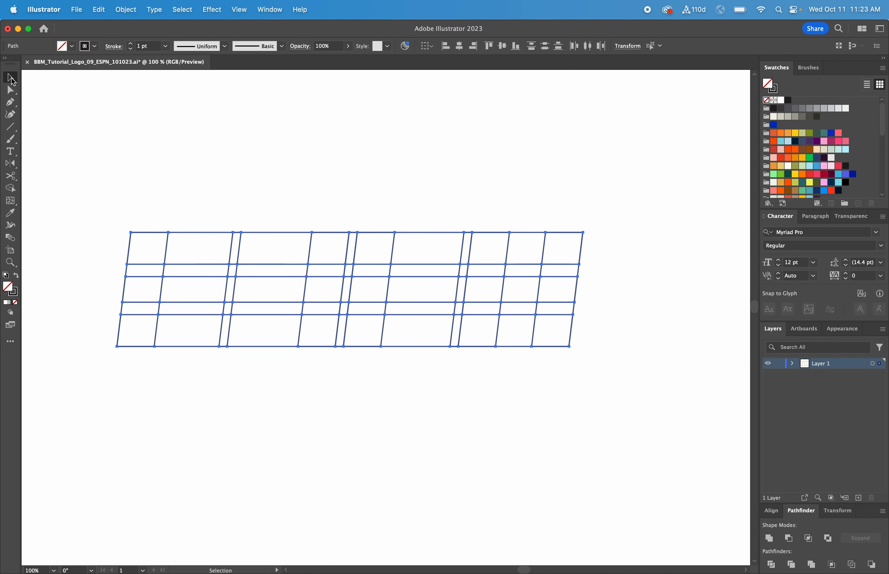
drag(80, 151, 628, 398)
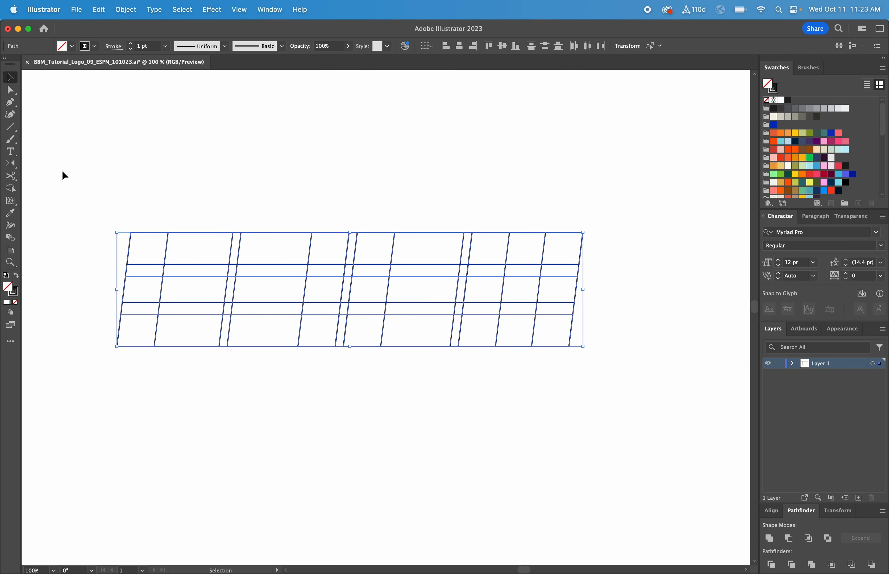
click(10, 189)
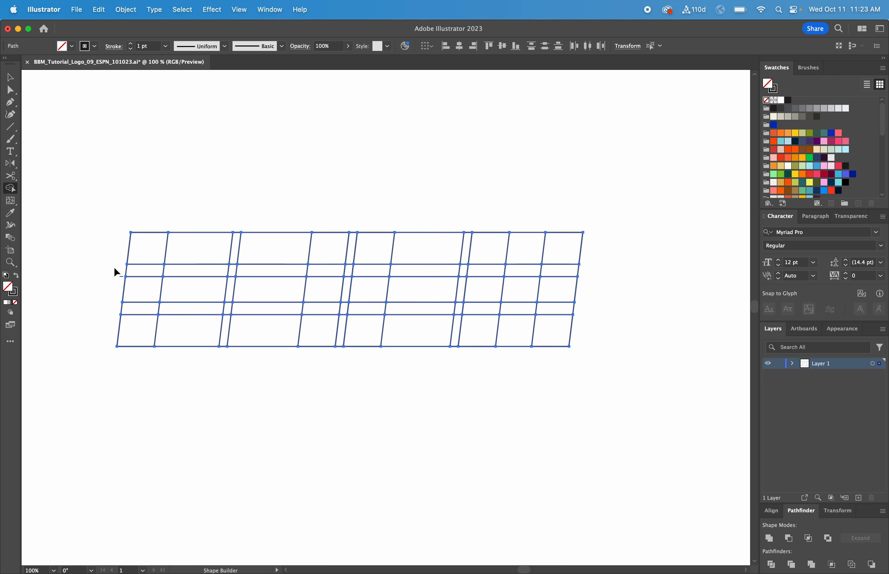
drag(130, 272, 494, 275)
drag(598, 271, 595, 271)
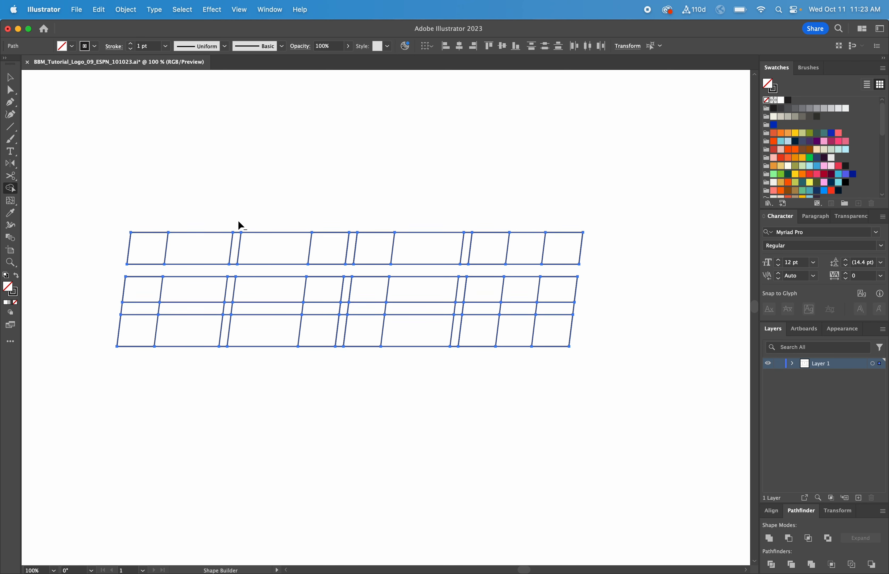
Delete the narrow slanted strip between the E and S, and merge the E's cells into a top bar and a lower body.
drag(238, 222, 229, 322)
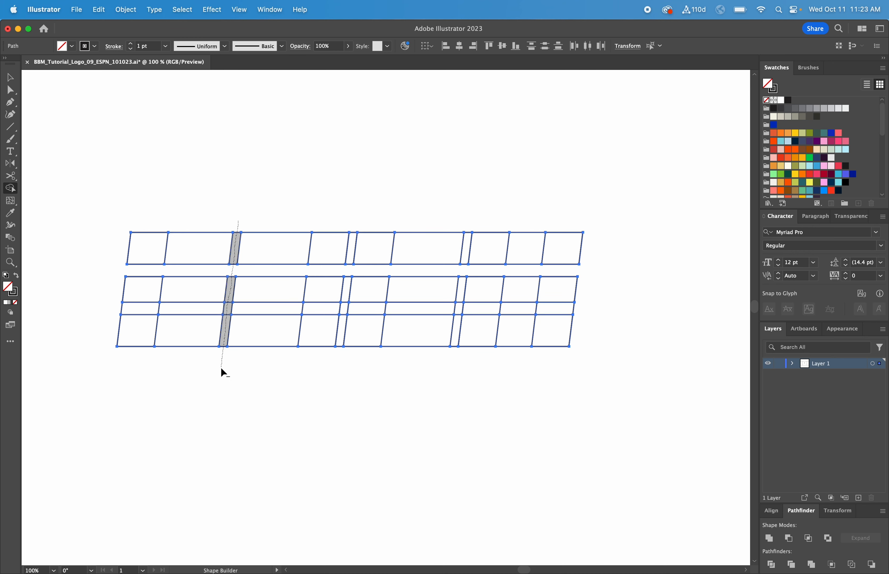
drag(221, 368, 222, 370)
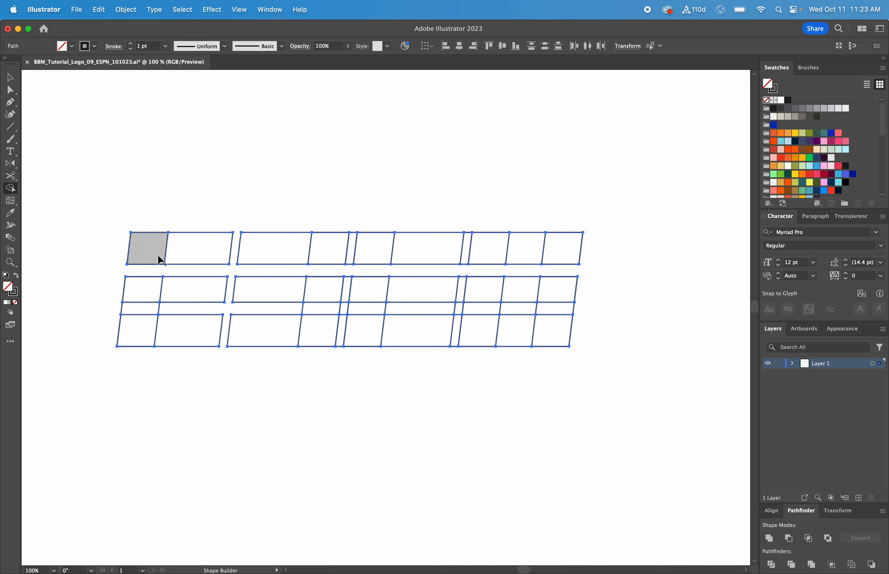
scroll(220, 343, left, 4)
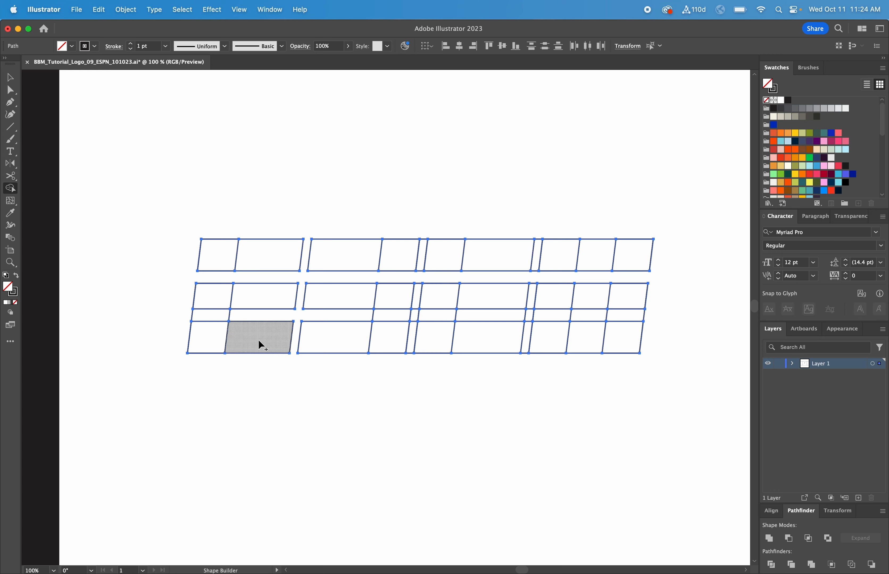
mouse_move(261, 346)
mouse_down()
mouse_move(221, 337)
mouse_move(215, 304)
mouse_move(260, 300)
mouse_up()
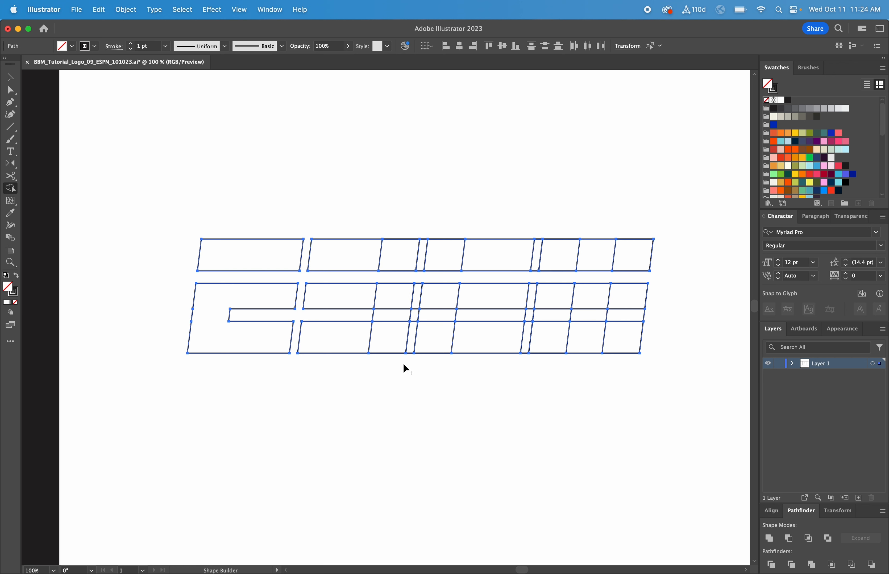
Delete the narrow strips separating S, P and N, plus the open areas below the P's bowl and between the N's legs.
drag(425, 226, 423, 256)
drag(419, 303, 411, 363)
drag(539, 259, 536, 273)
drag(527, 320, 530, 387)
drag(584, 354, 592, 279)
drag(485, 364, 486, 317)
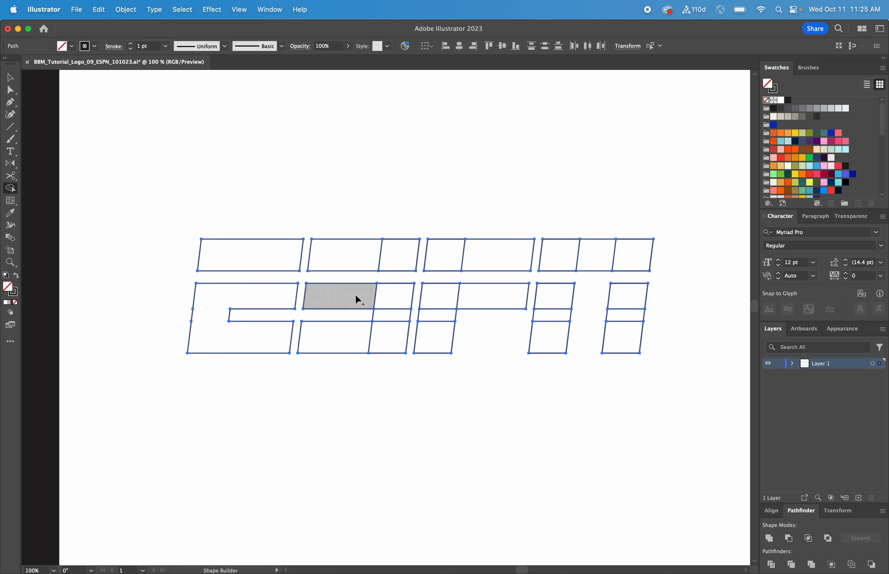
Merge the S's lower cells into one body and unite the top-row cells of the S and the P into one bar each.
mouse_move(357, 297)
mouse_down()
mouse_move(389, 303)
mouse_move(387, 333)
mouse_move(351, 337)
mouse_move(386, 345)
mouse_up()
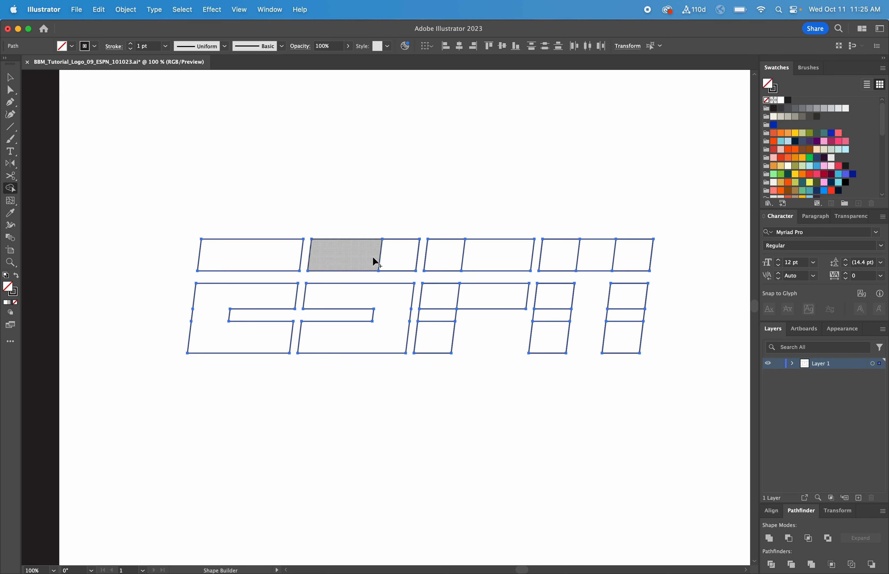
drag(371, 257, 481, 261)
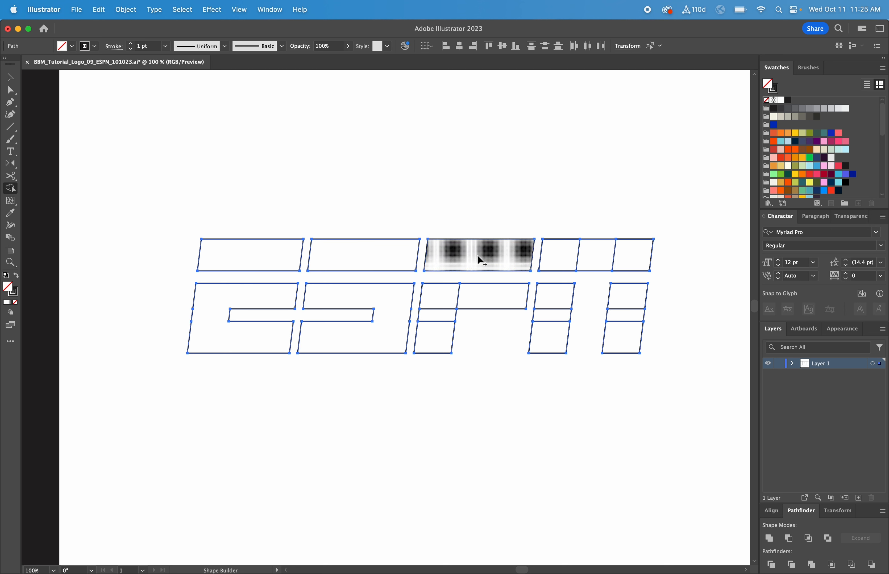
Check the reference logo and extend the left edge of the P's top bar with Direct Selection until it overlaps the S's top bar.
key(a)
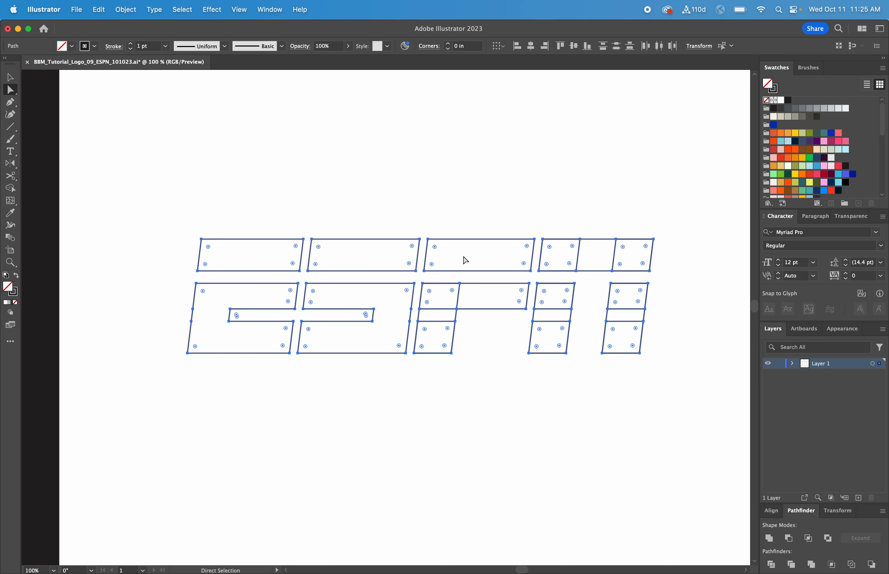
click(423, 270)
shift+click(428, 240)
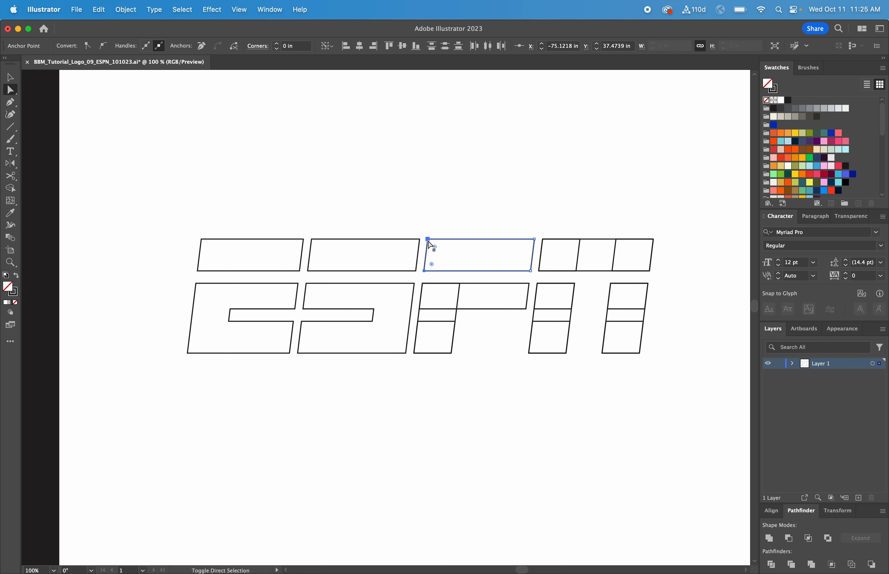
drag(280, 343, 602, 323)
drag(321, 324, 452, 330)
drag(631, 291, 283, 266)
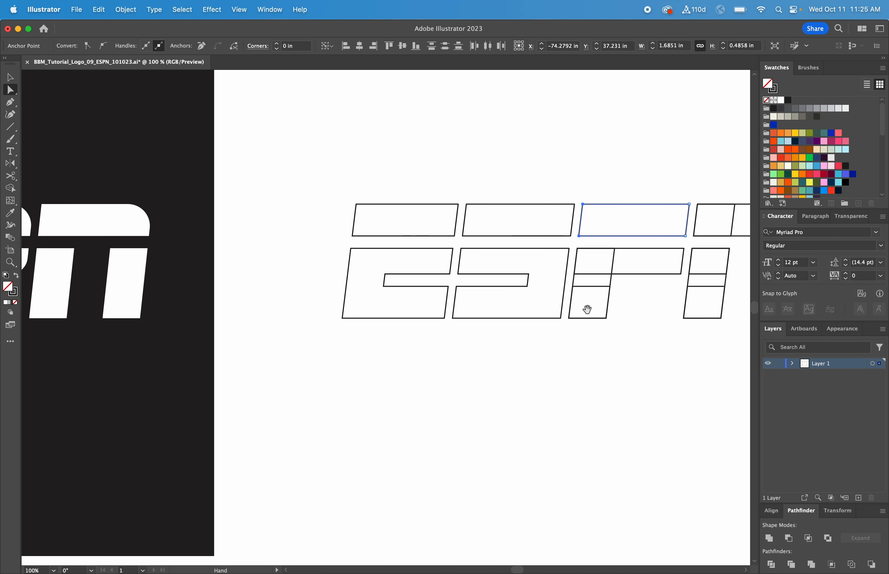
drag(587, 309, 446, 306)
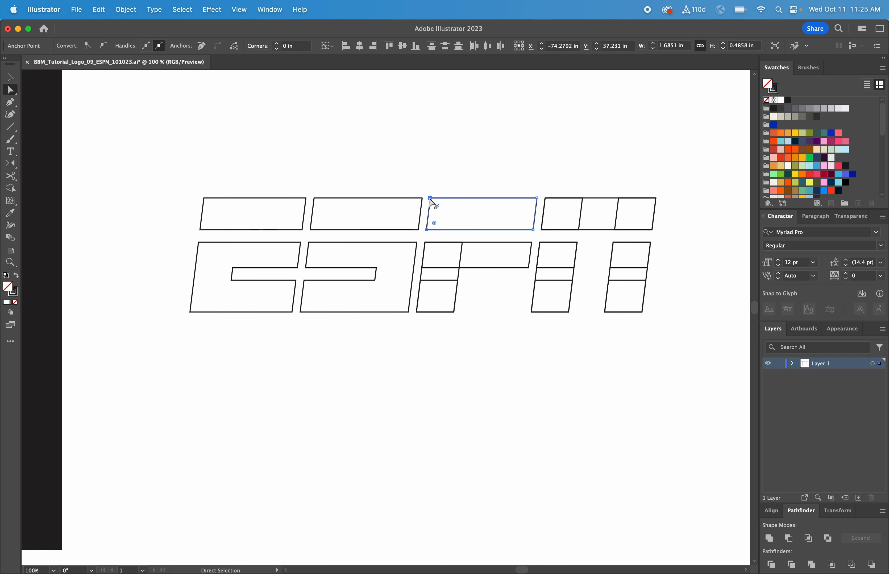
drag(432, 202, 398, 200)
Merge the overlapping S and P top bars into one continuous bar with the Shape Builder, and deselect the artwork.
key(v)
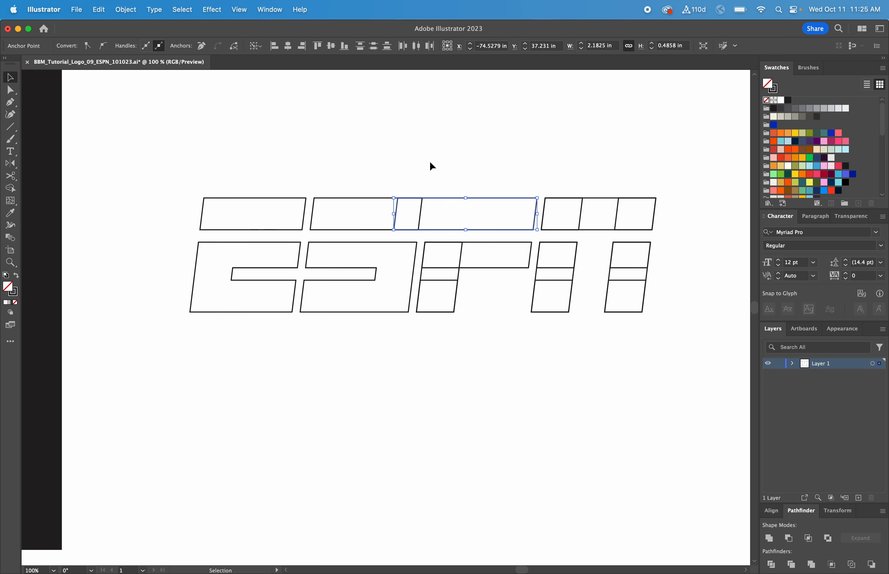
click(473, 170)
mouse_move(473, 170)
mouse_down()
mouse_move(384, 210)
mouse_move(455, 213)
mouse_up()
click(11, 188)
key(v)
click(513, 346)
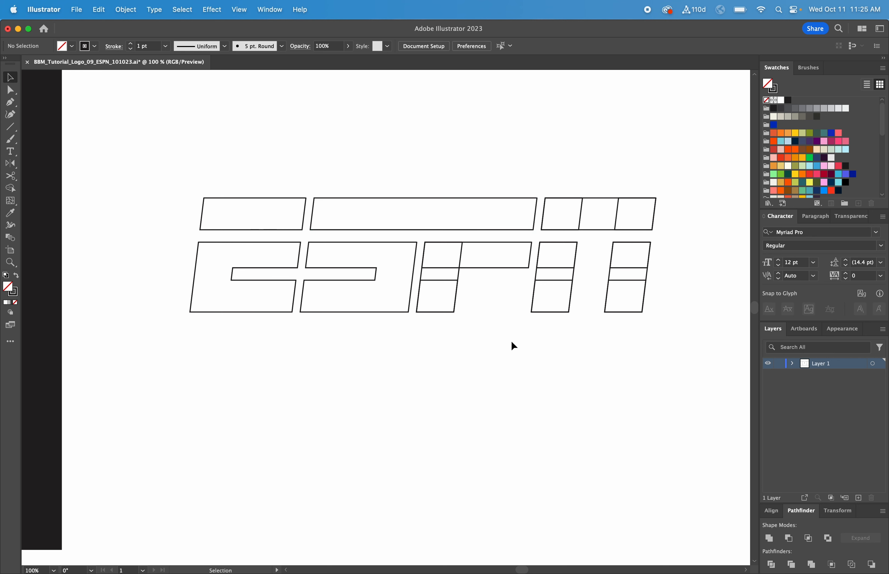
Merge the remaining cells of the P, each N leg and the N's top bar into single shapes with the Shape Builder, and deselect.
drag(674, 347, 150, 145)
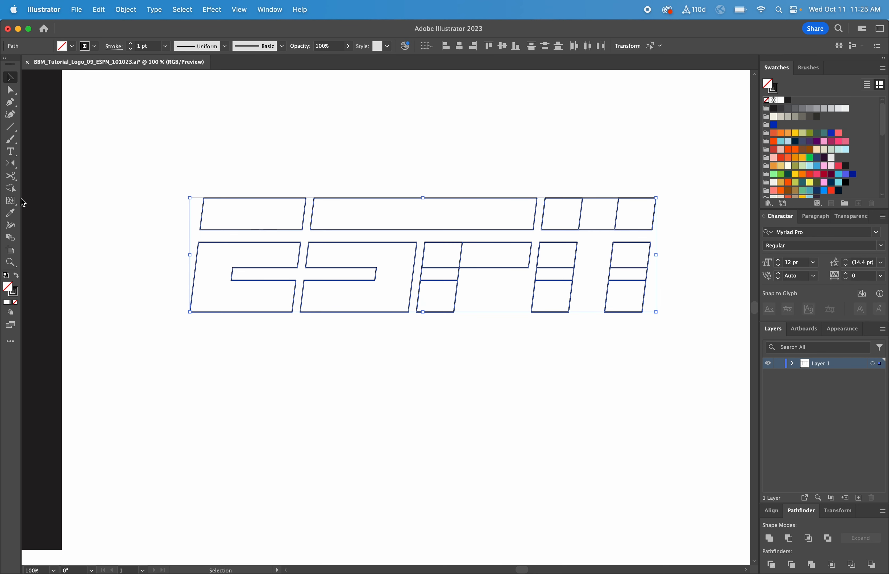
click(10, 188)
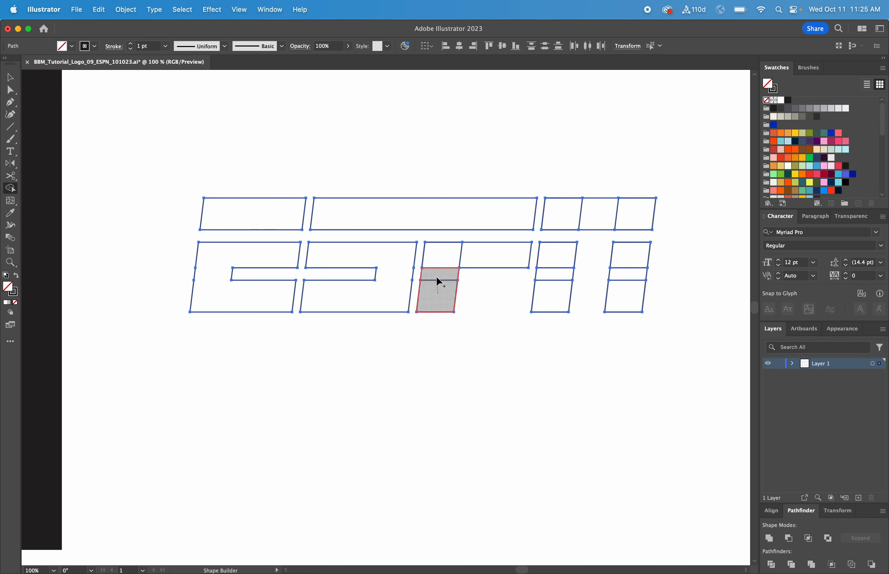
mouse_move(439, 282)
mouse_down()
mouse_move(440, 260)
mouse_move(492, 260)
mouse_up()
drag(552, 295, 556, 254)
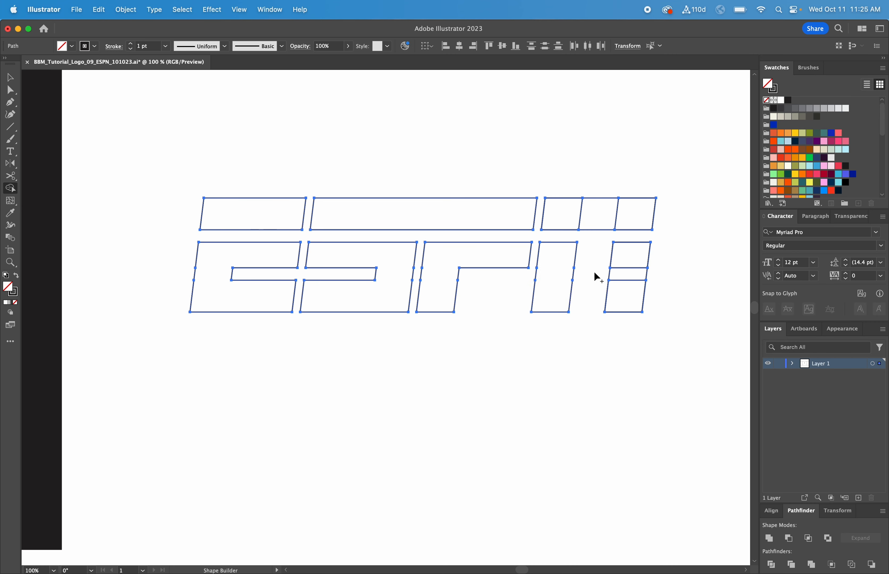
drag(621, 297, 631, 258)
mouse_move(636, 213)
mouse_down()
mouse_move(569, 215)
mouse_move(577, 231)
mouse_up()
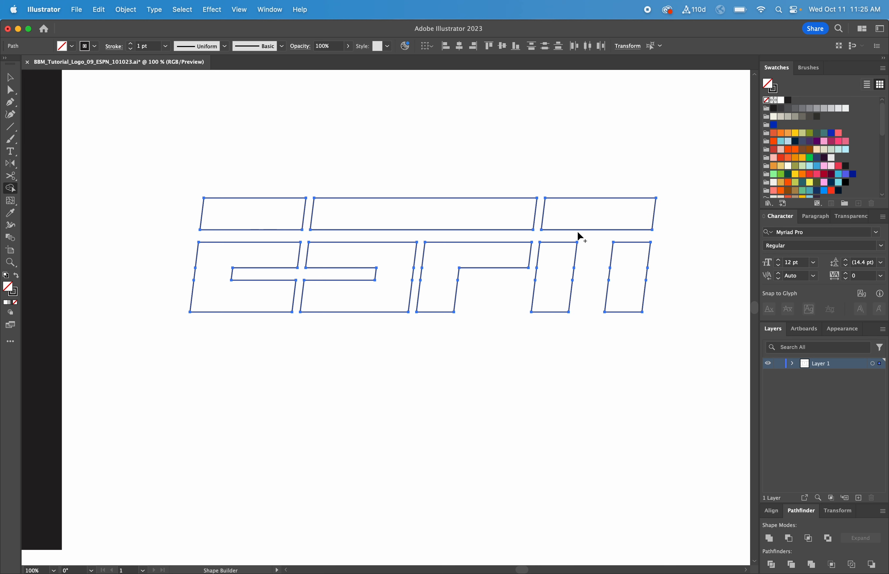
key(v)
click(474, 152)
Round the top-right corners of the N's bar and the long S-P bar, and the long bar's top-left corner by about 0.26 in.
key(super+minus)
key(super+minus)
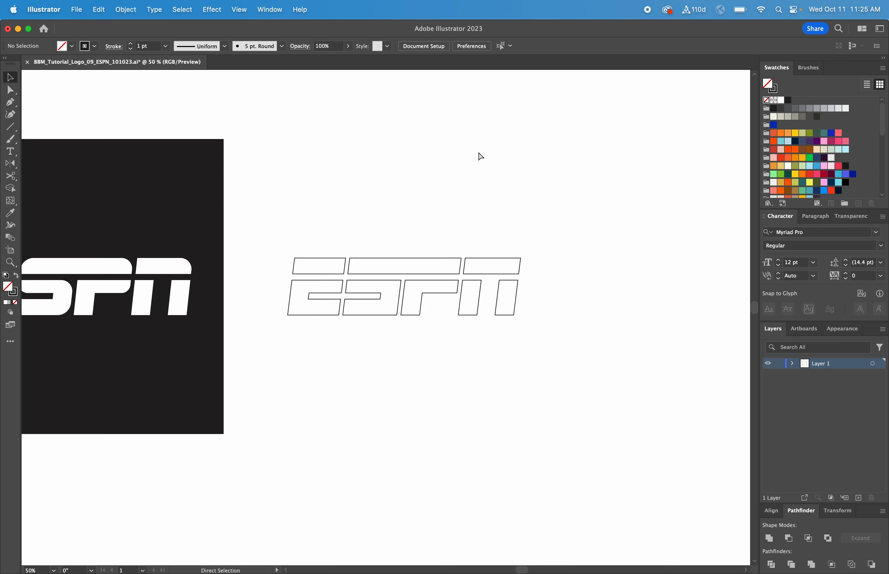
key(super+minus)
key(super+minus)
drag(492, 359, 153, 241)
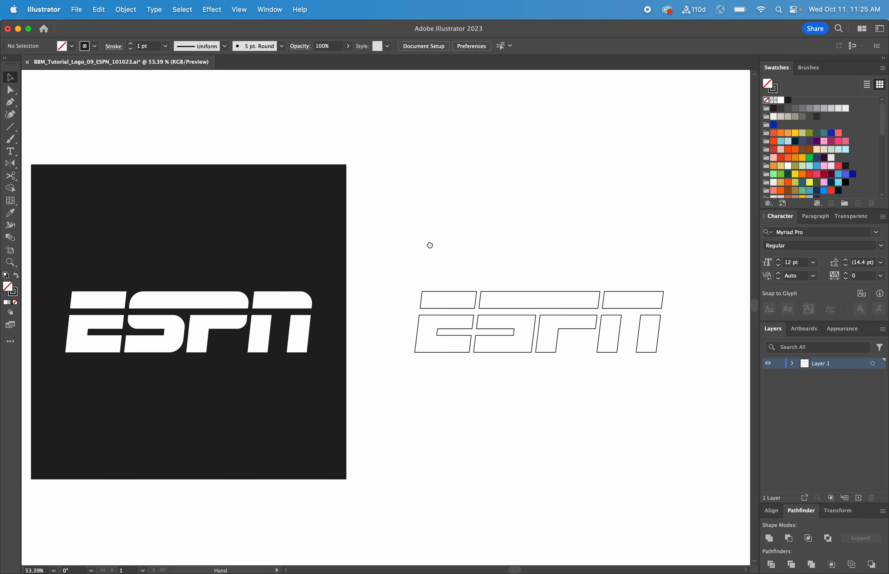
drag(429, 246, 468, 243)
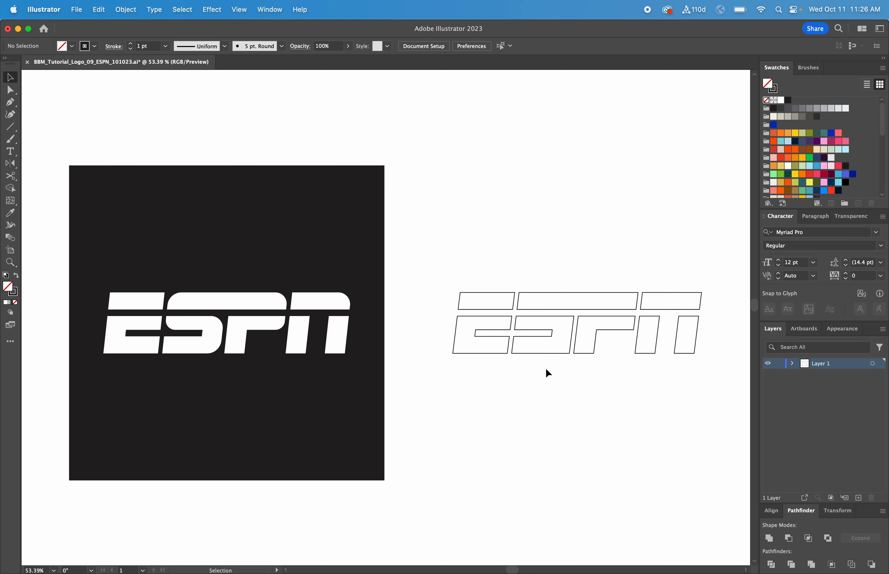
click(21, 91)
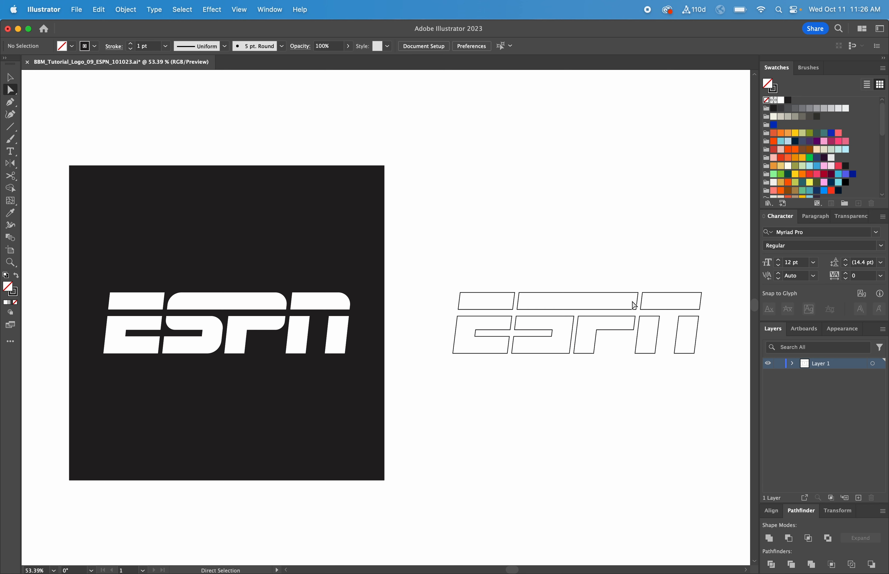
click(702, 293)
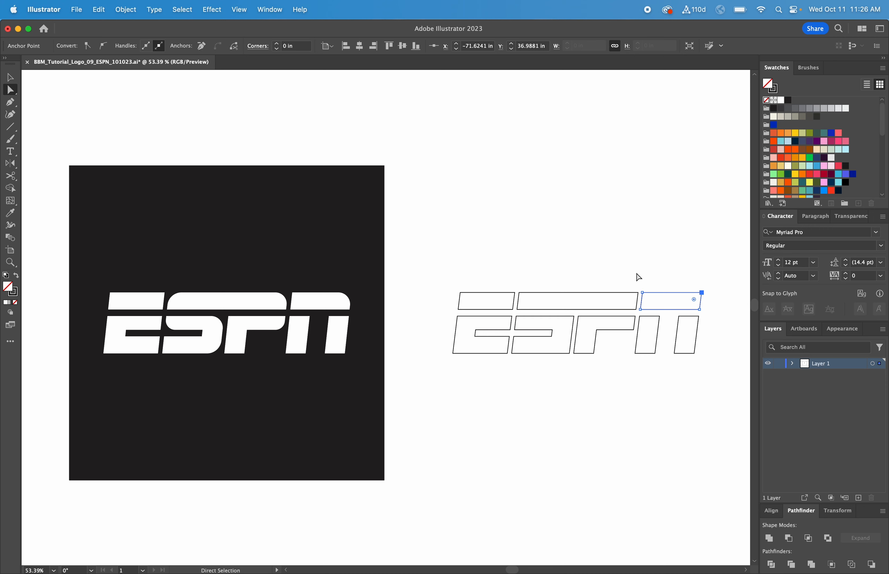
shift+click(639, 300)
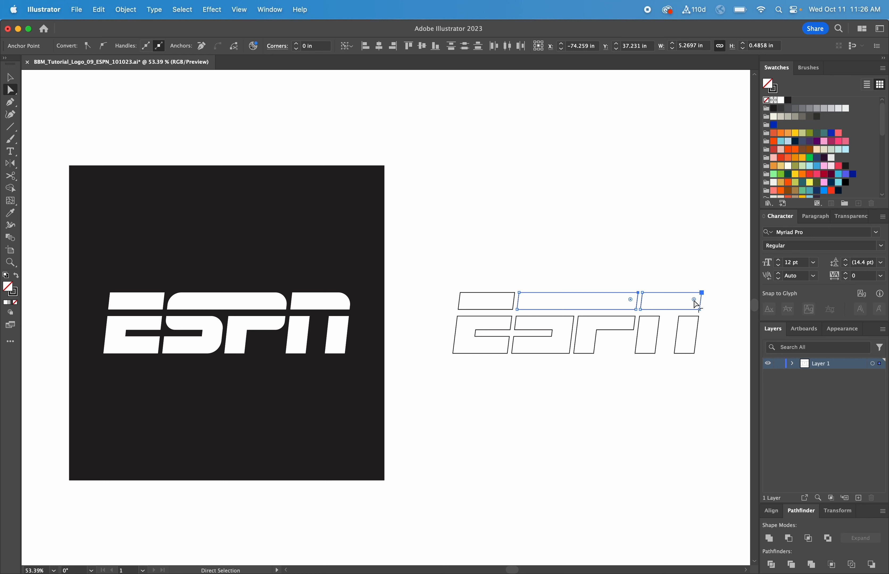
drag(694, 300, 689, 303)
click(520, 295)
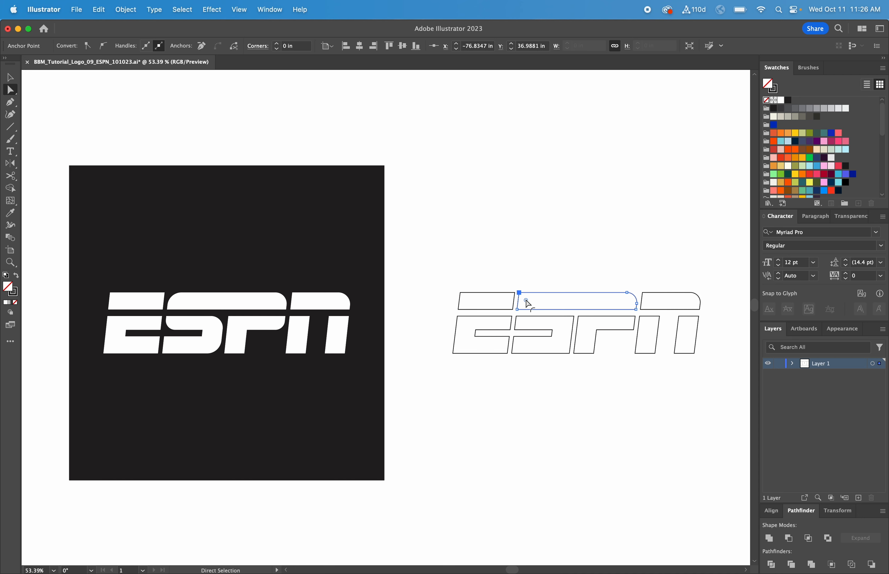
click(530, 305)
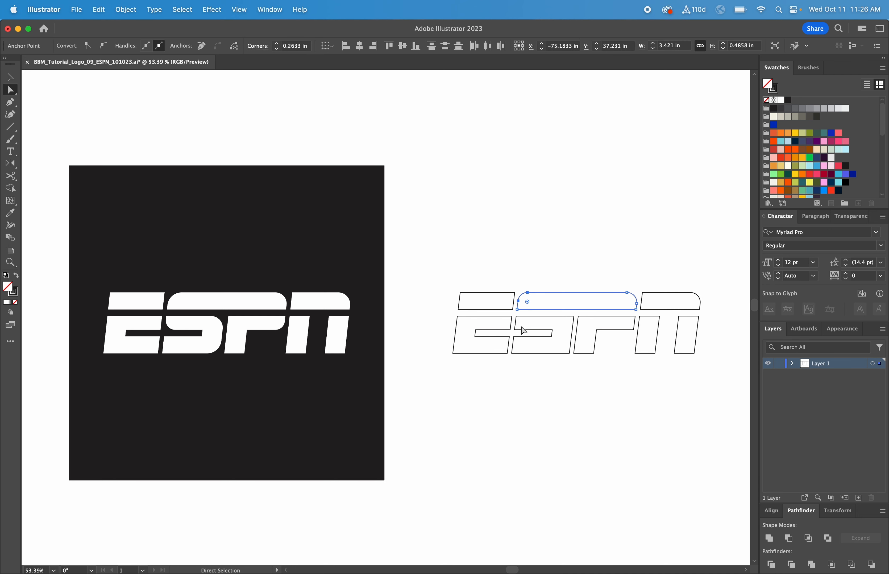
Round the lower-left corner of the S body's upper arm, and its top-right corner by about 0.24 in, matching the reference.
click(518, 333)
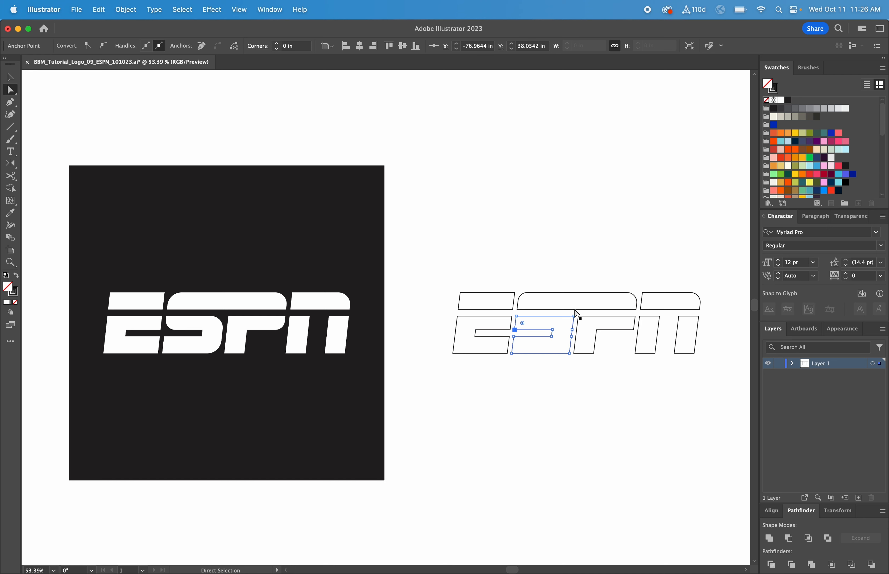
drag(523, 324, 524, 323)
click(567, 323)
drag(569, 326, 565, 324)
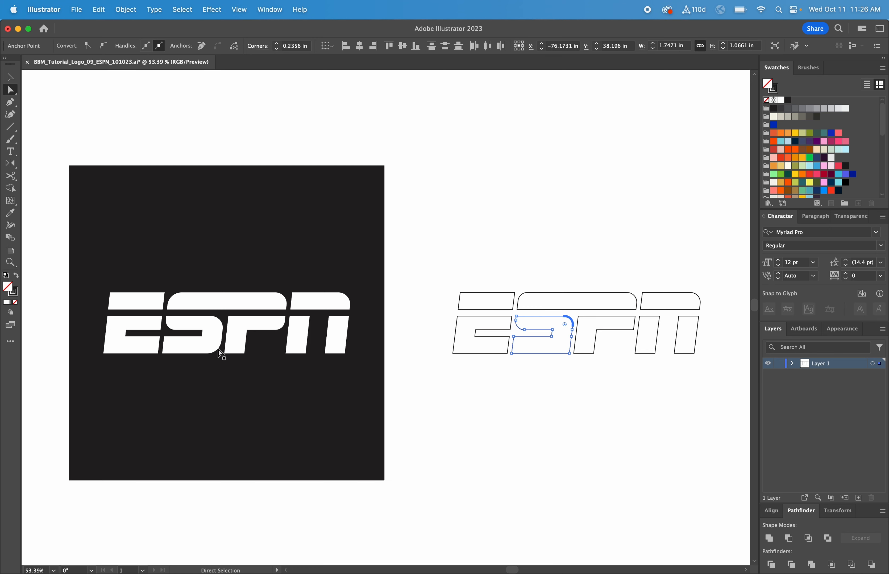
Round the lower-right corners of the P's bowl and the S body together by about 0.32 in, and deselect.
click(634, 332)
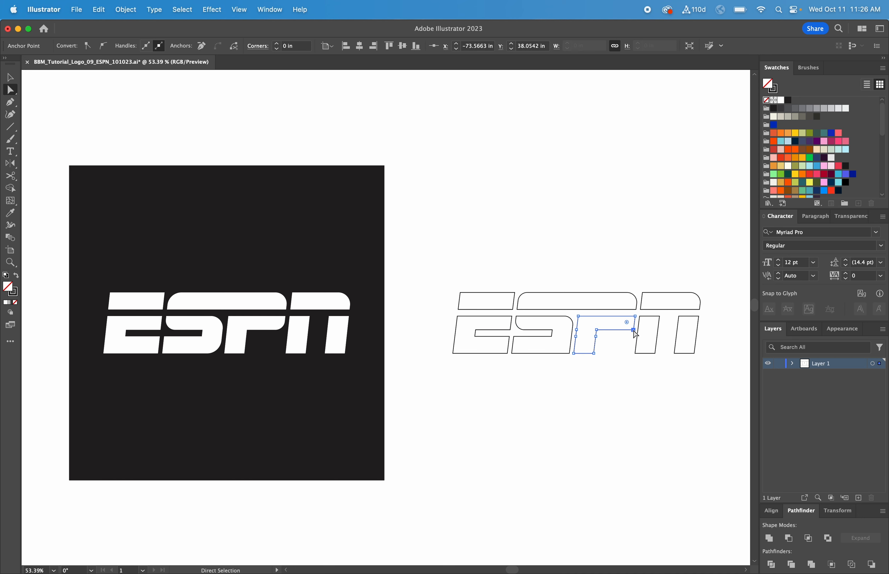
shift+click(570, 358)
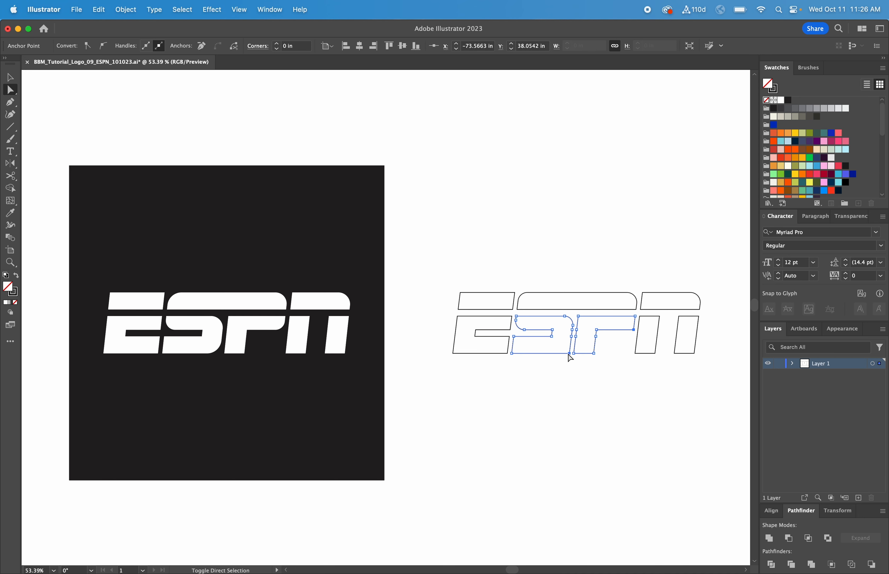
drag(626, 324, 620, 322)
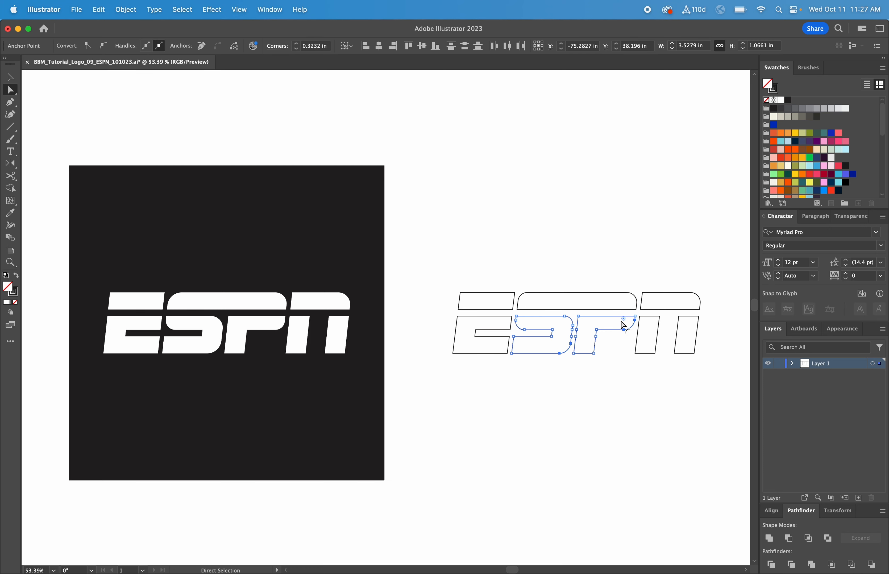
key(v)
click(604, 266)
Group all the new logo shapes and sample the reference logo's white fill without stroke onto them with the Eyedropper.
drag(463, 263, 718, 386)
key(super+g)
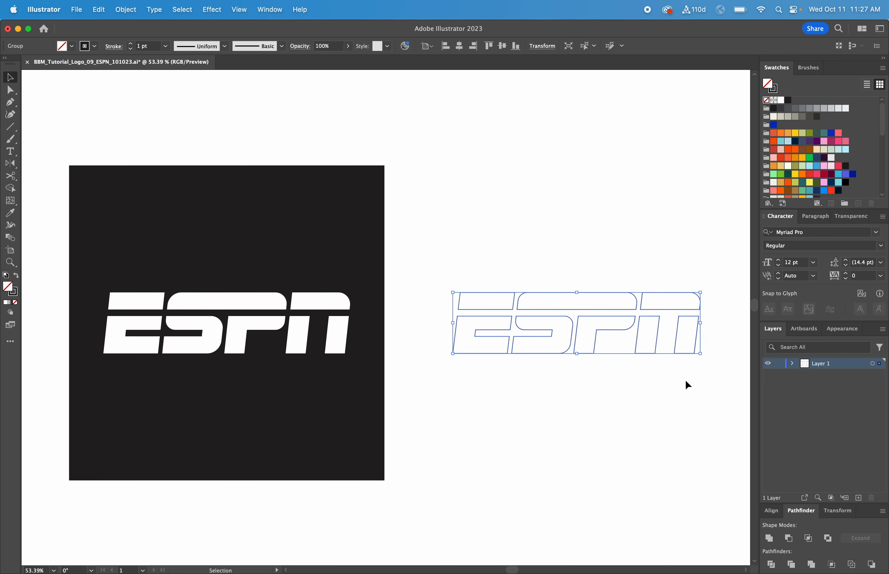
click(13, 216)
click(212, 295)
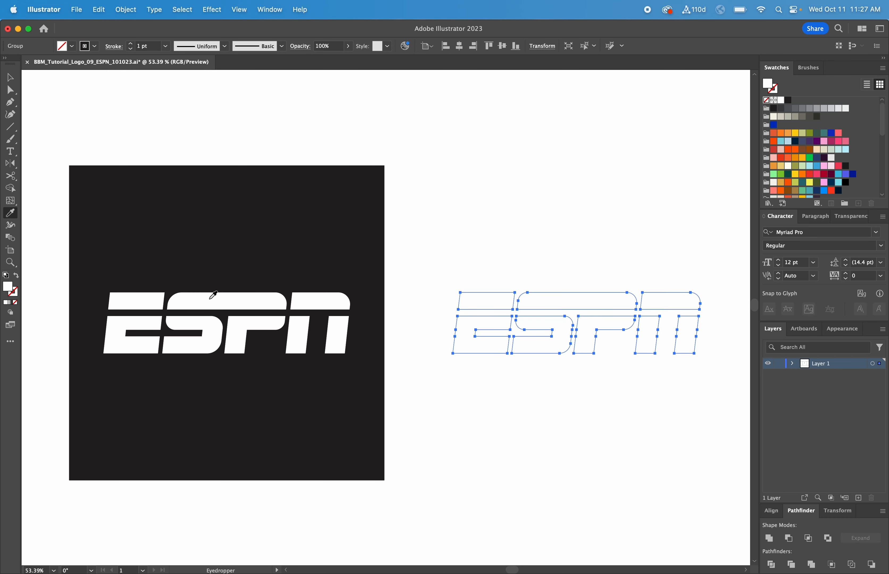
Place a copy of the reference's black background square behind the new white logo, and deselect everything.
key(v)
click(413, 241)
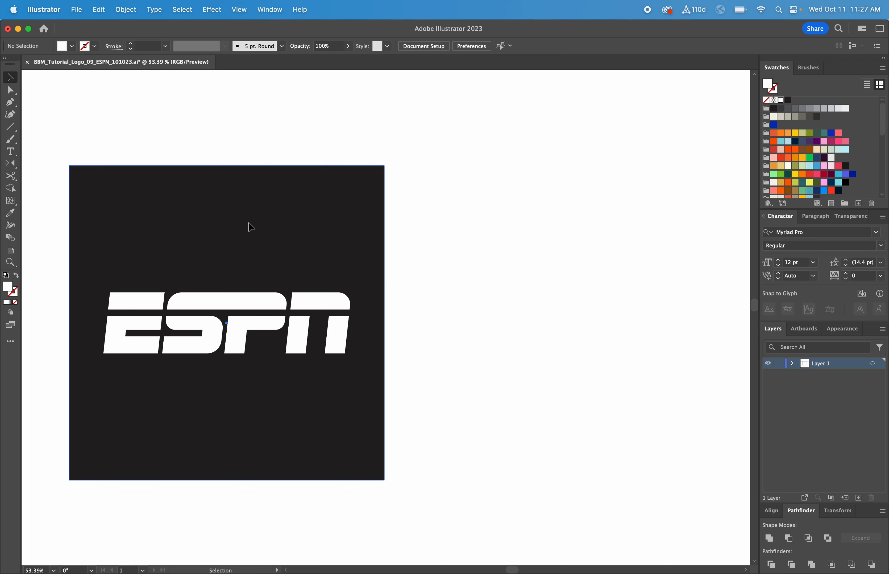
drag(250, 226, 599, 228)
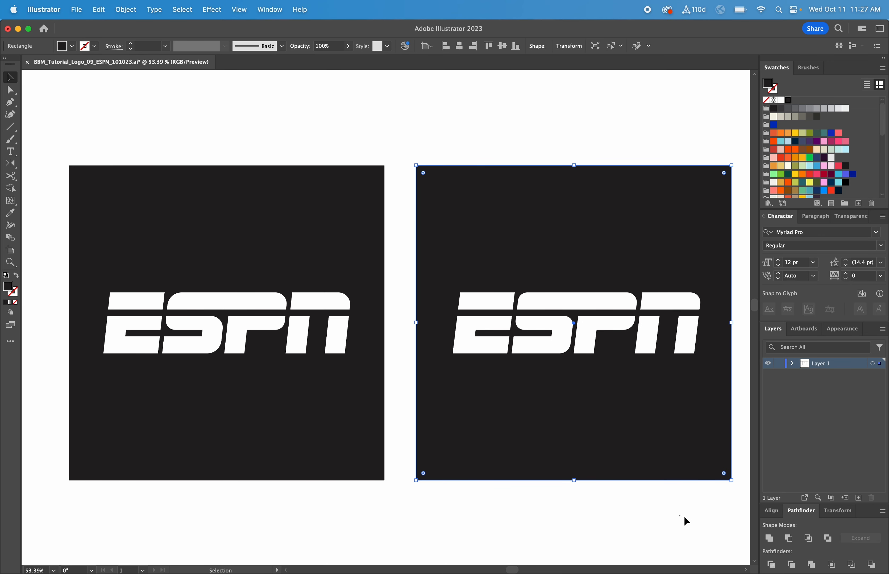
click(699, 521)
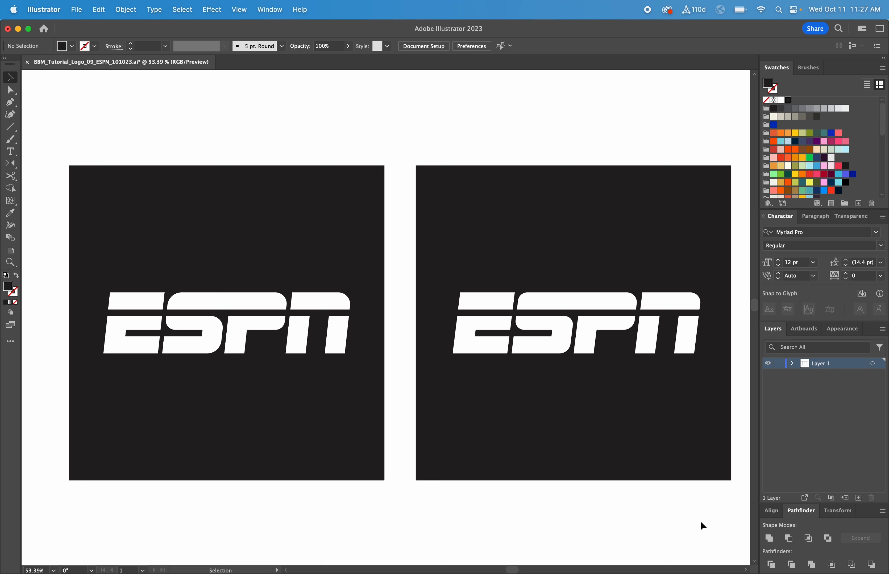